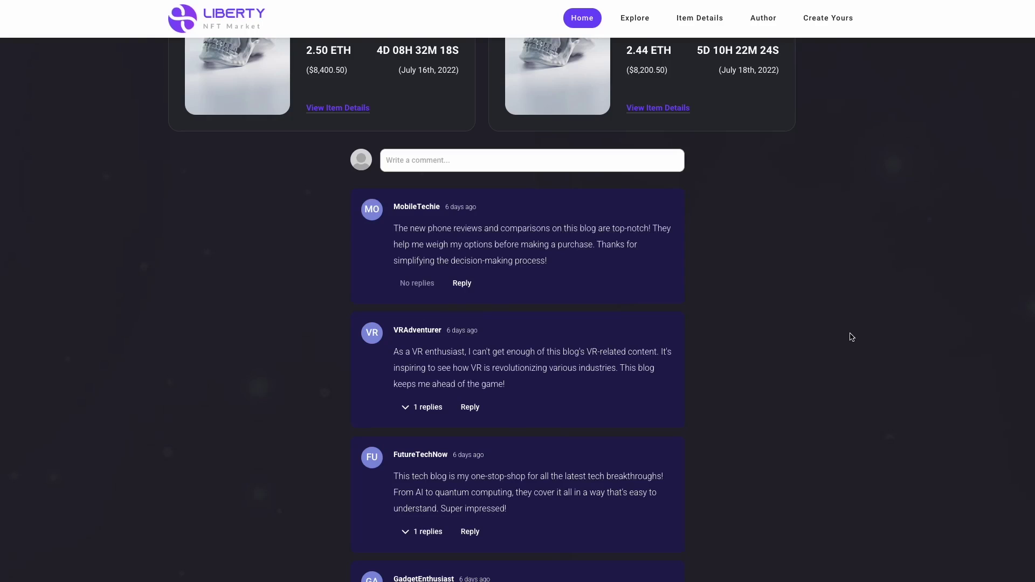
# Step: Expand the reply under the second demo comment and open a new-comment form
pyautogui.click(419, 408)
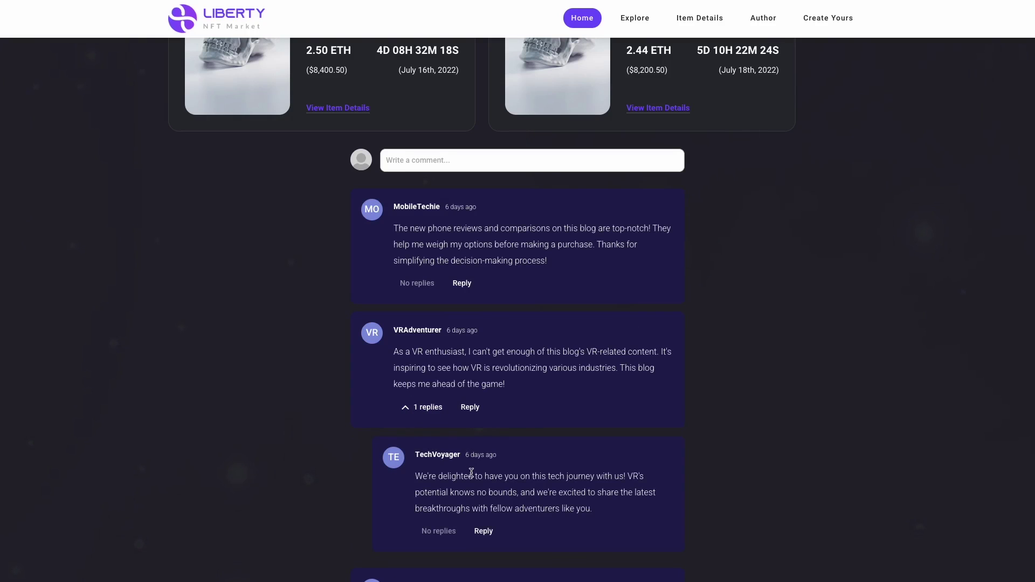
pyautogui.scroll(-2, 467, 473)
pyautogui.scroll(-2, 471, 473)
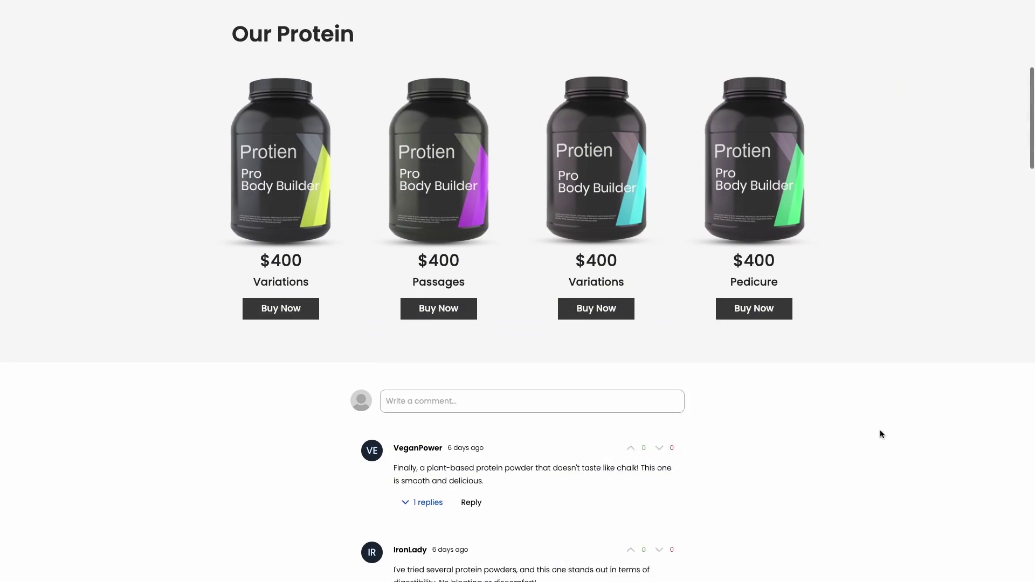
pyautogui.scroll(-1, 881, 434)
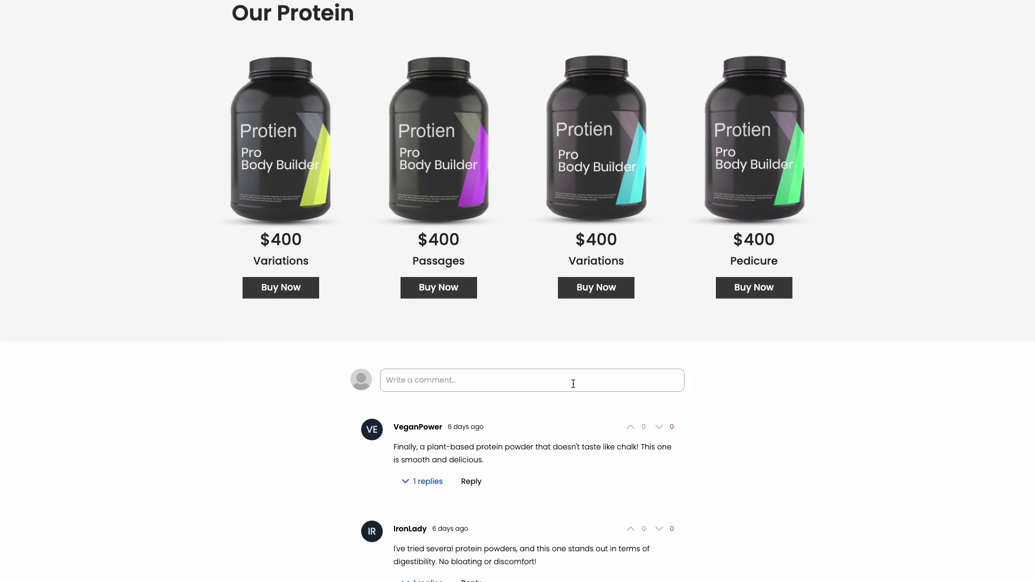
pyautogui.click(553, 382)
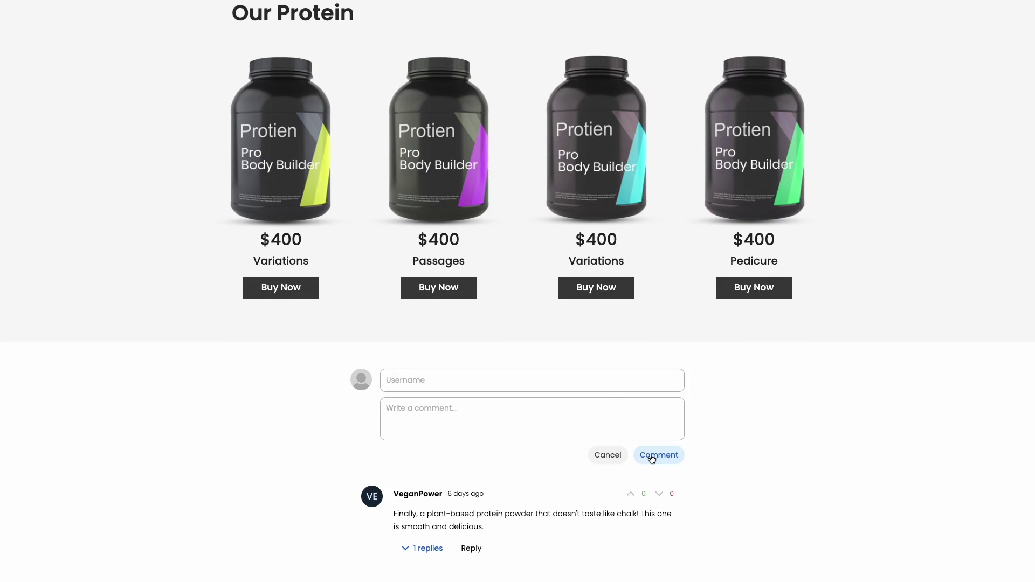
# Step: Upvote the protein page's first comment, then open Consult's comment box below Latest Blog Post
pyautogui.click(631, 493)
pyautogui.scroll(-2, 633, 497)
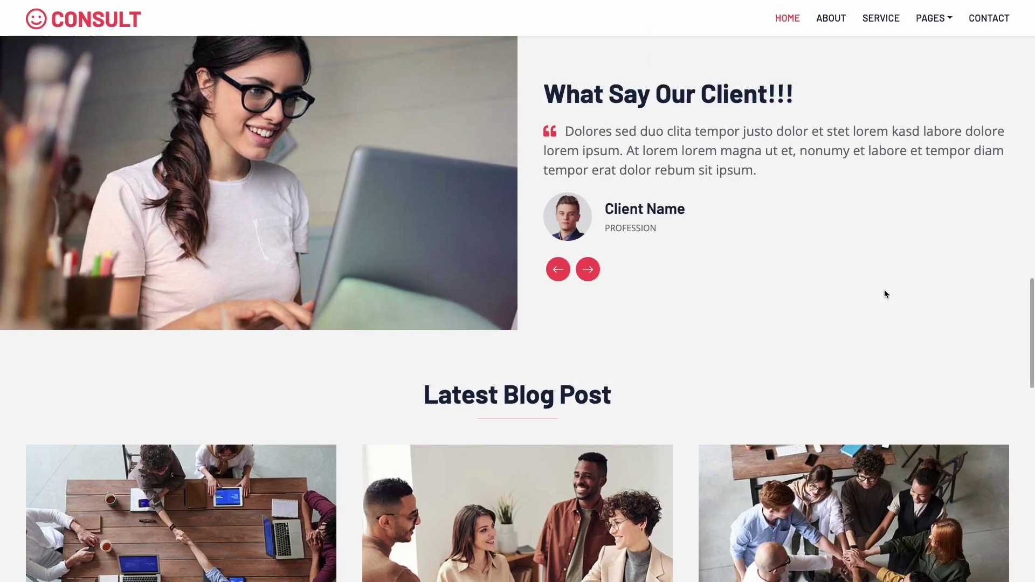
pyautogui.scroll(-5, 884, 290)
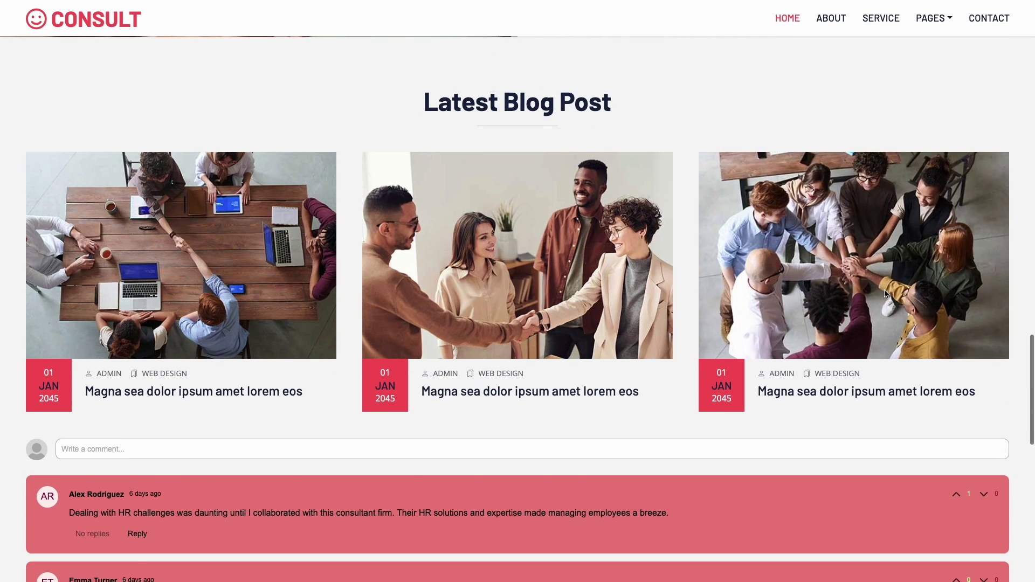
pyautogui.scroll(-2, 620, 288)
pyautogui.click(485, 349)
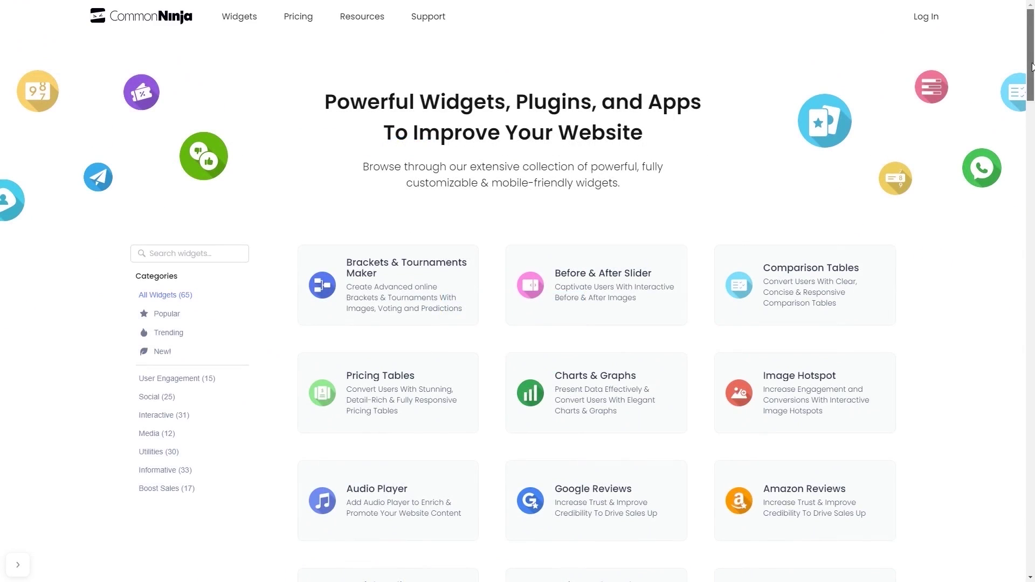
# Step: Find the Comments widget in the catalogue and create a new Comments widget
pyautogui.moveTo(1032, 66); pyautogui.dragTo(1032, 331)
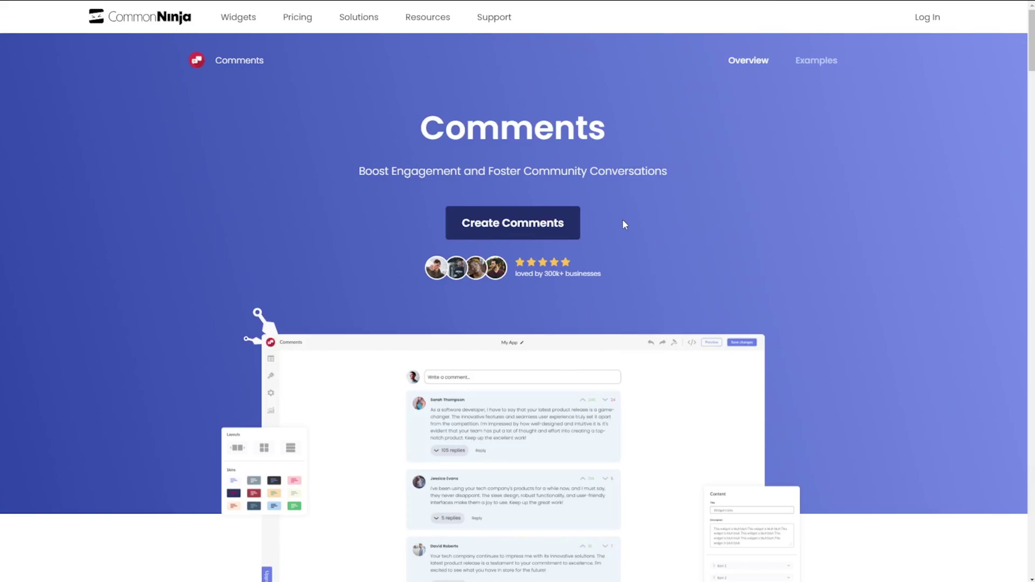
pyautogui.click(529, 225)
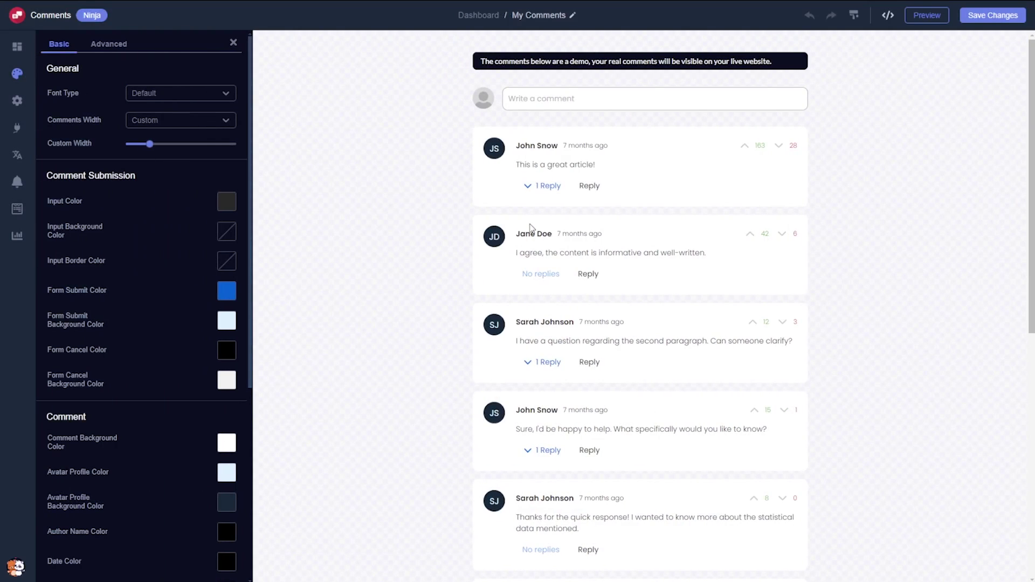
# Step: Expand the first demo comment's reply and narrow the comments width to 730px
pyautogui.click(538, 193)
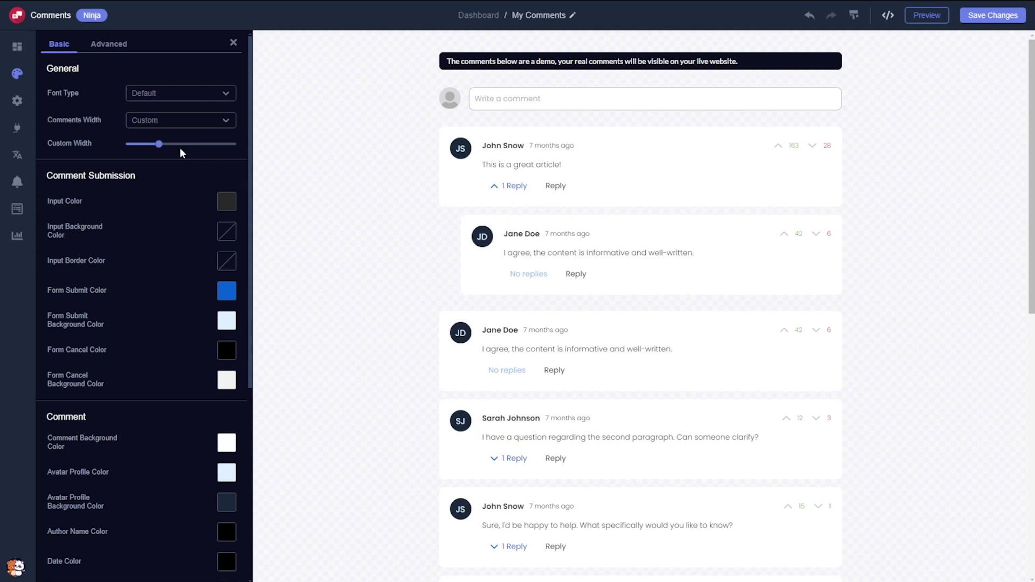
pyautogui.moveTo(161, 142); pyautogui.dragTo(159, 142)
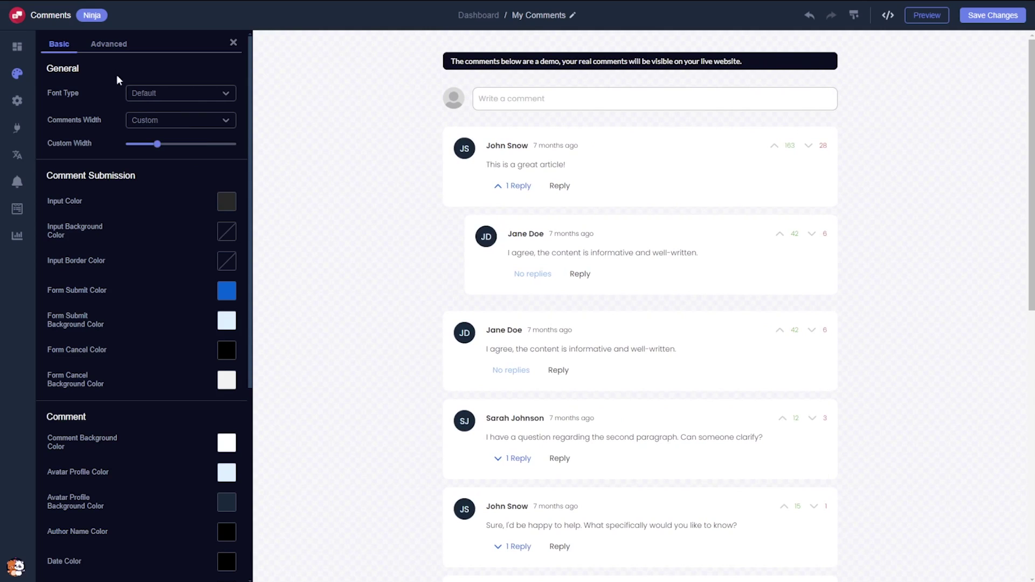
pyautogui.click(113, 45)
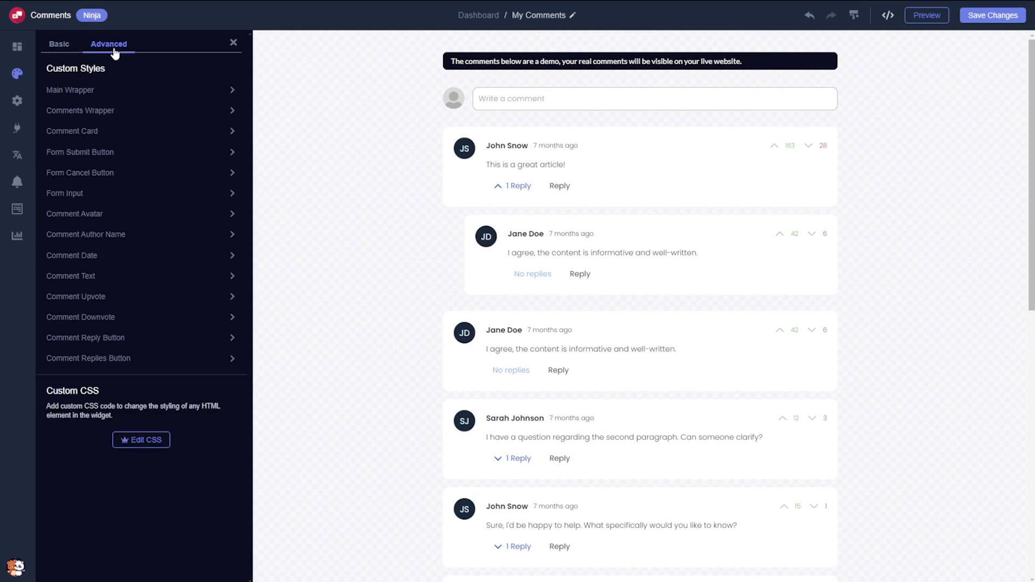
# Step: Preview the navy, peach, yellow and pink skins, then apply the slate-blue skin
pyautogui.click(19, 47)
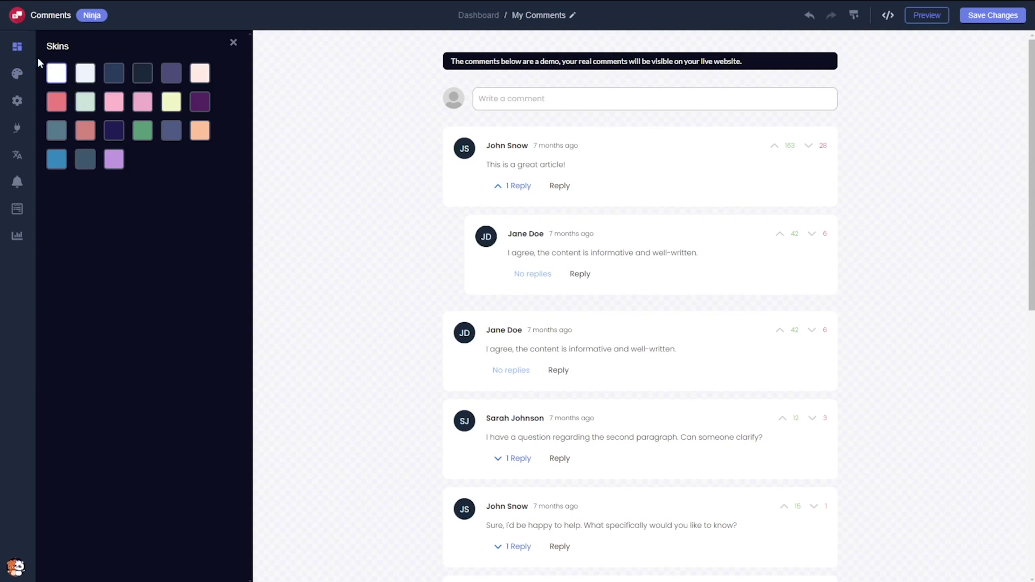
pyautogui.click(110, 79)
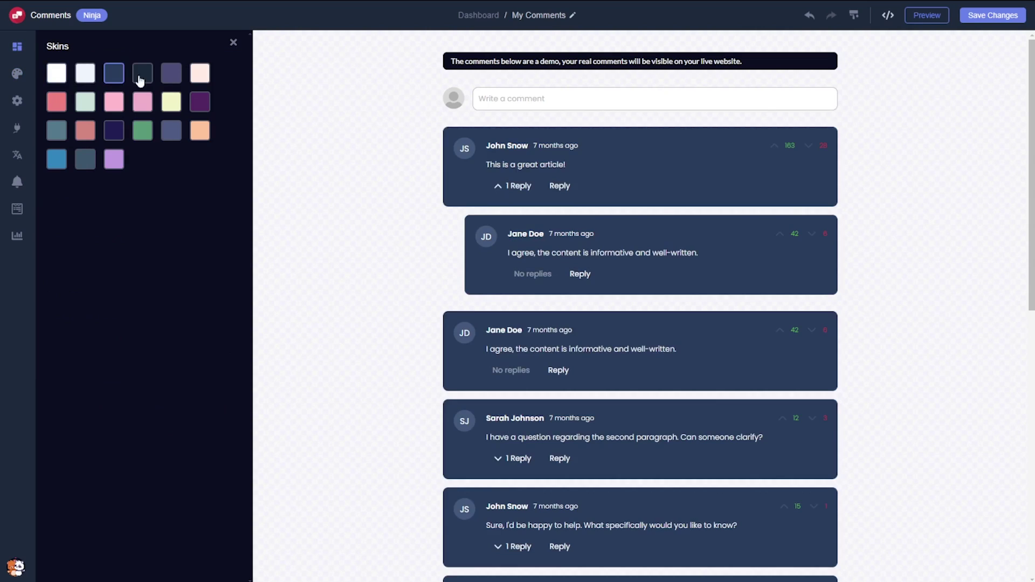
pyautogui.click(199, 79)
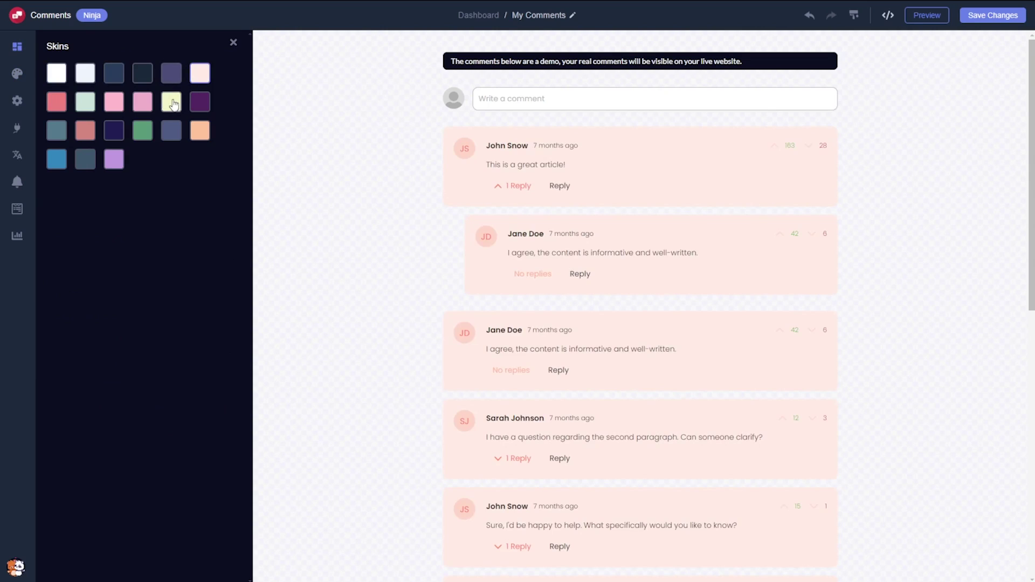
pyautogui.click(171, 103)
pyautogui.click(143, 101)
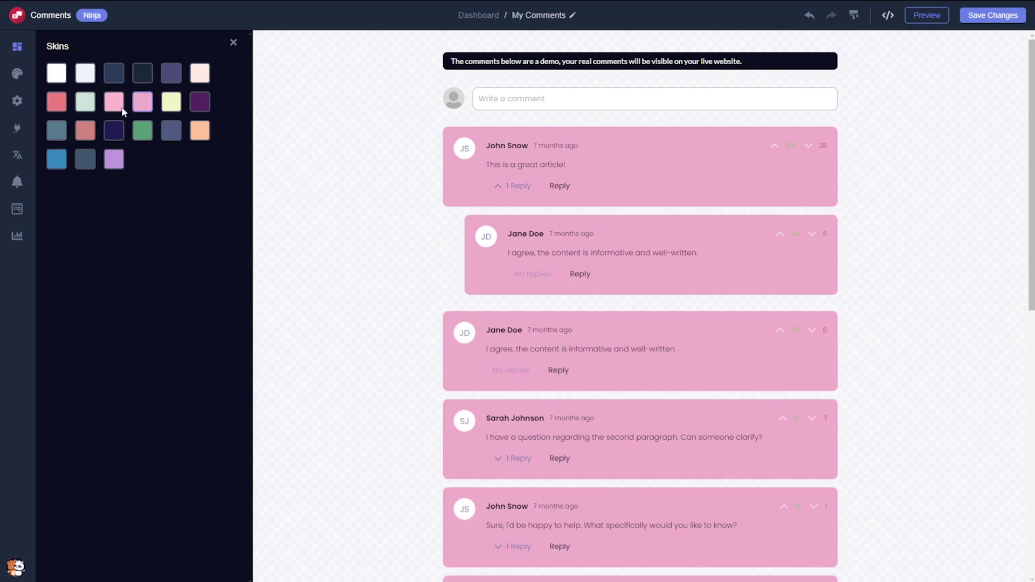
pyautogui.click(63, 132)
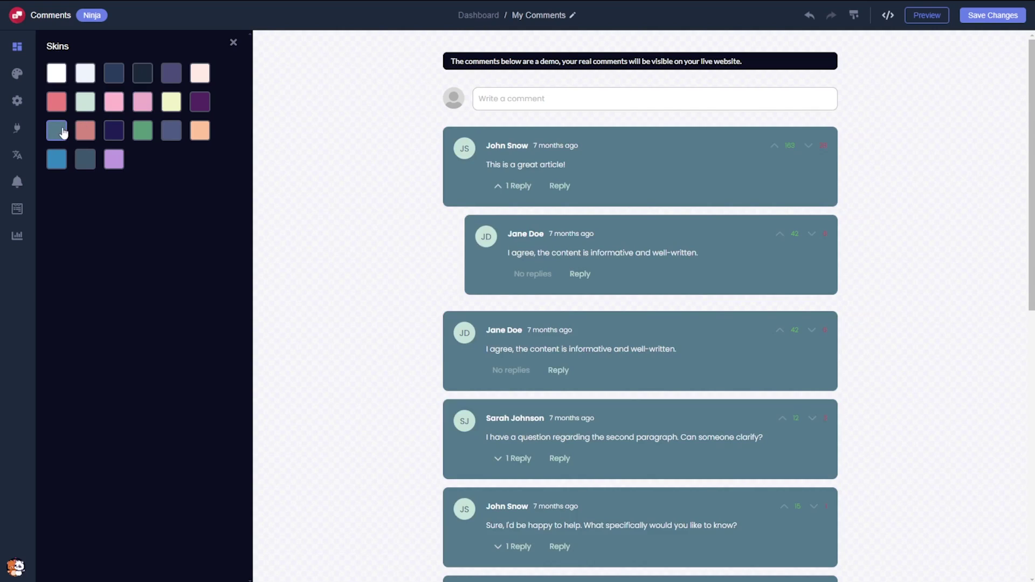
# Step: Look through the general, analytics and translation settings panels
pyautogui.click(21, 104)
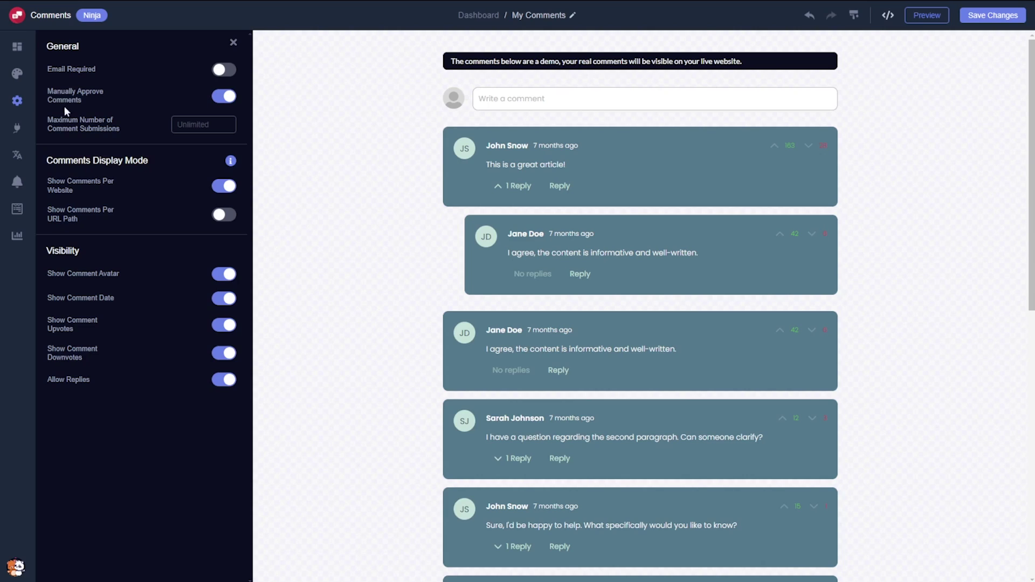
pyautogui.click(23, 129)
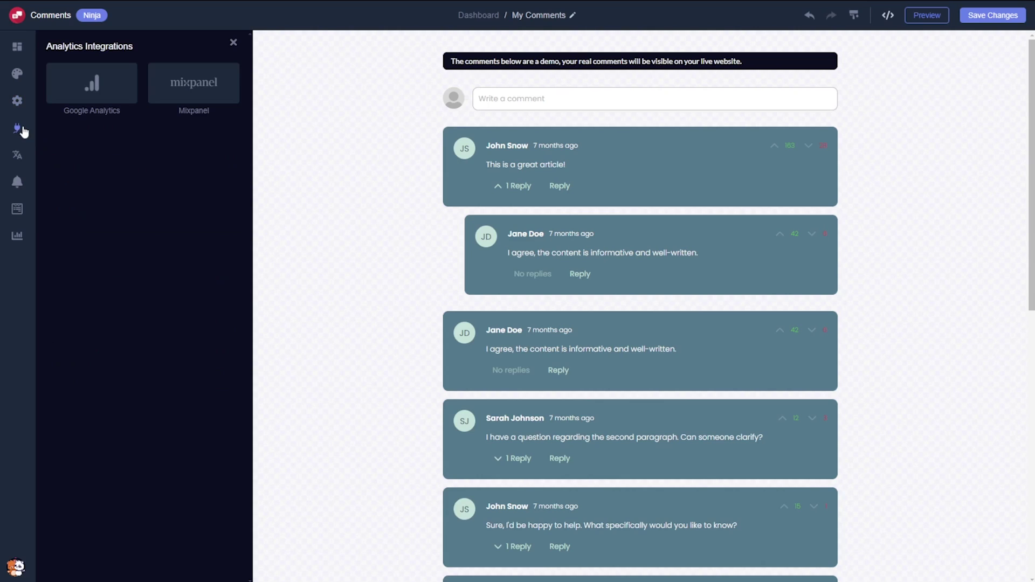
pyautogui.click(16, 155)
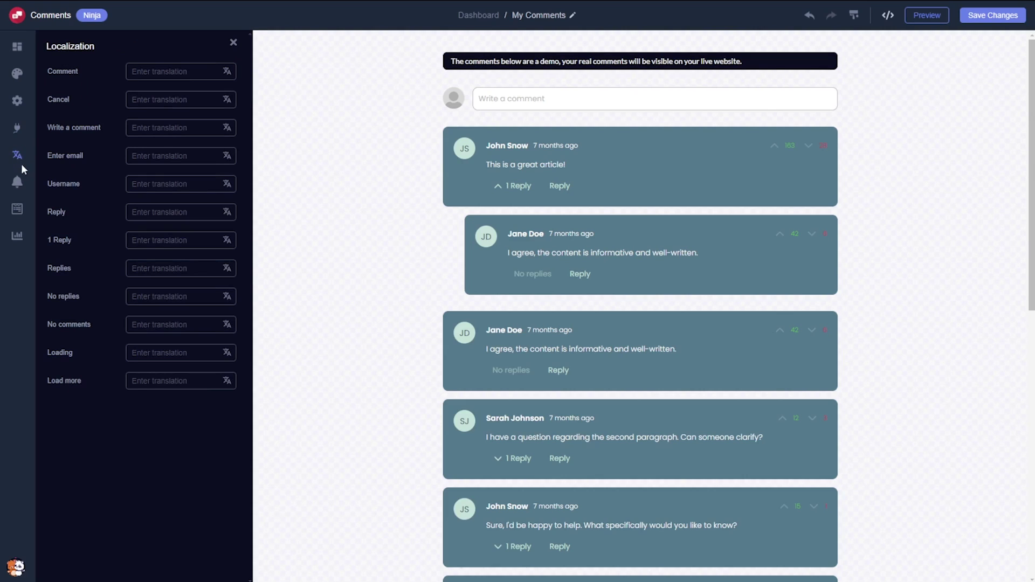
# Step: Enable 'Notify me on new submissions' emails and view the submitted comments table
pyautogui.click(21, 182)
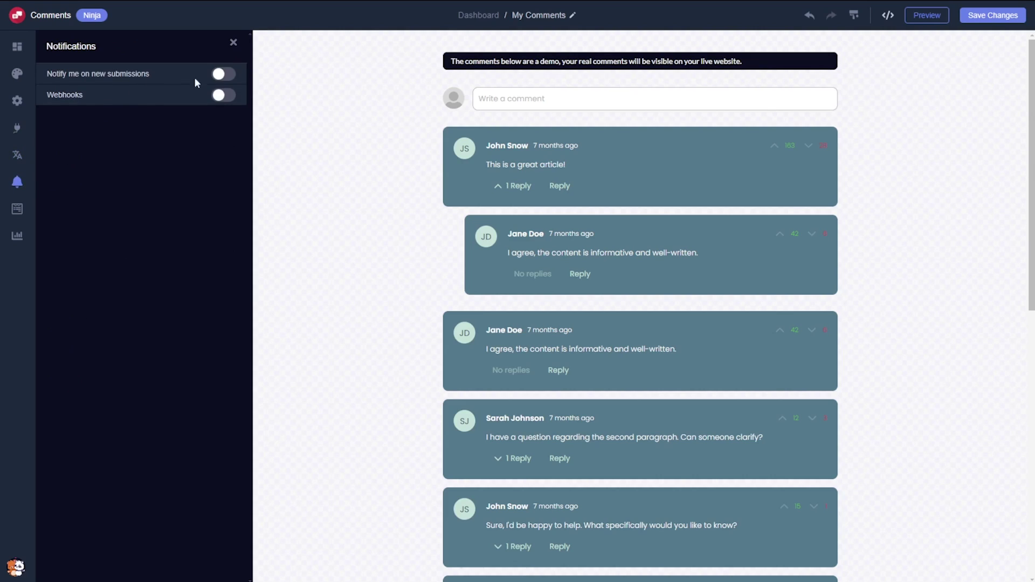
pyautogui.click(224, 75)
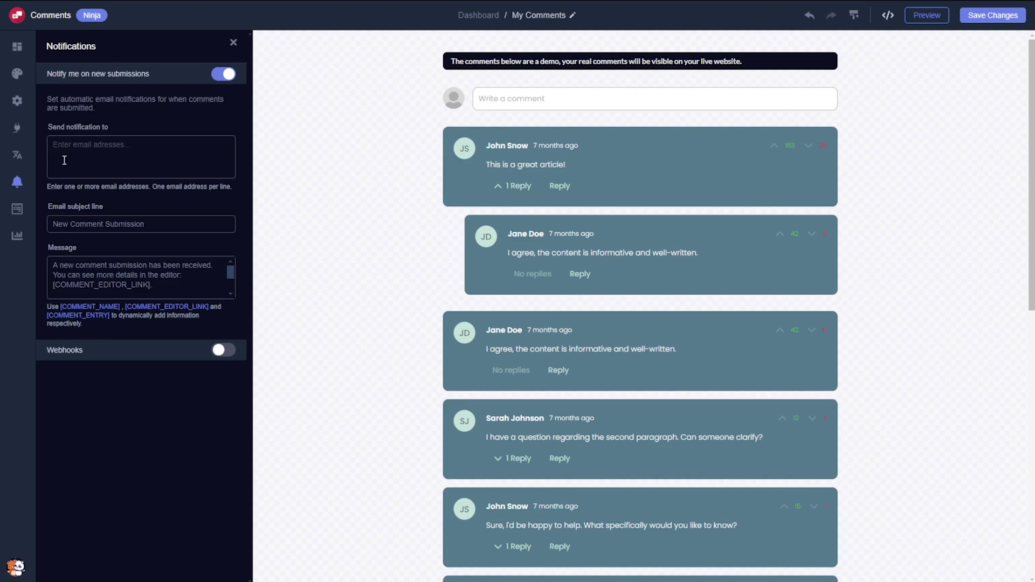
pyautogui.click(21, 212)
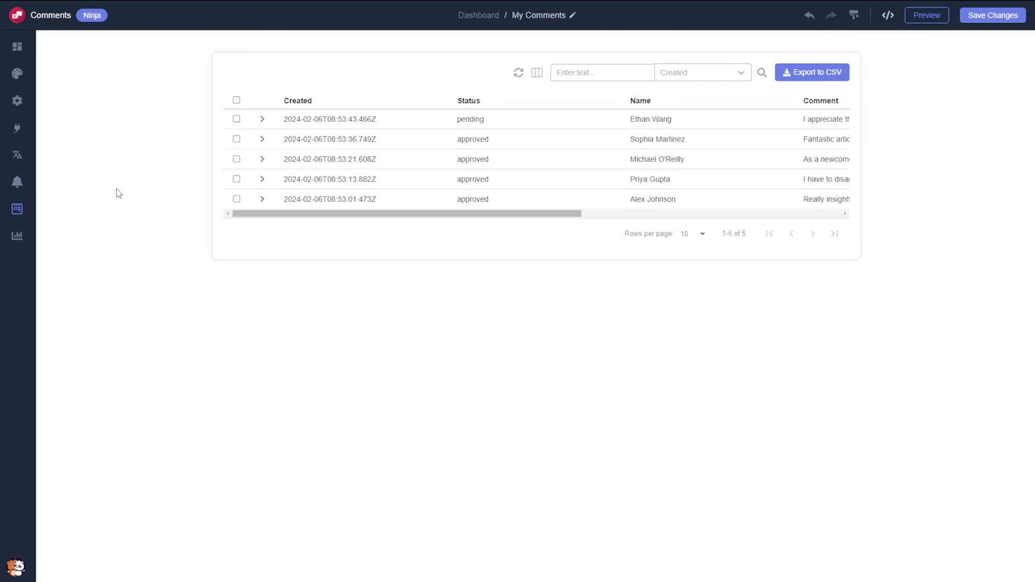
# Step: Set the first pending comment's status to Approved
pyautogui.click(263, 121)
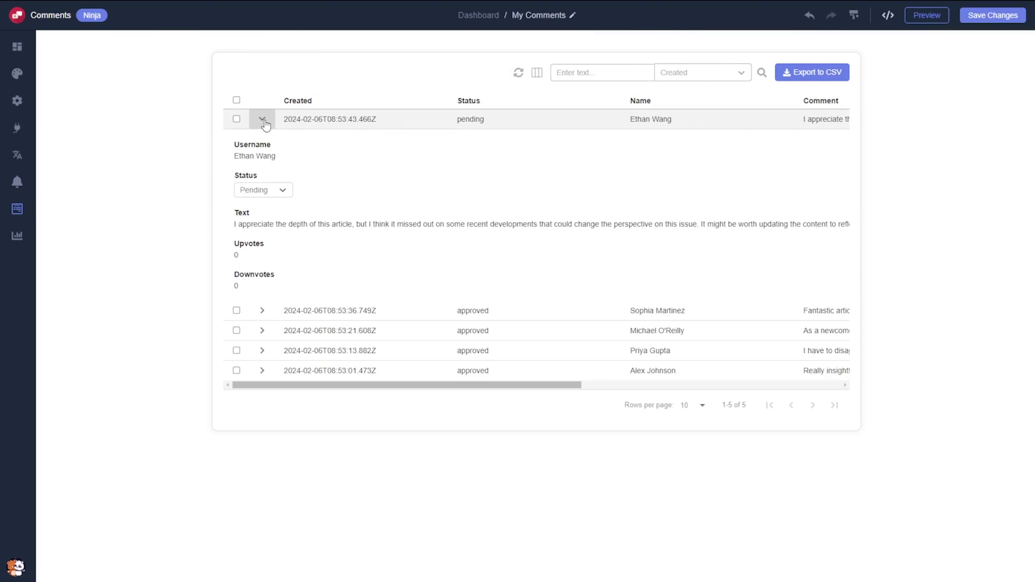
pyautogui.click(262, 191)
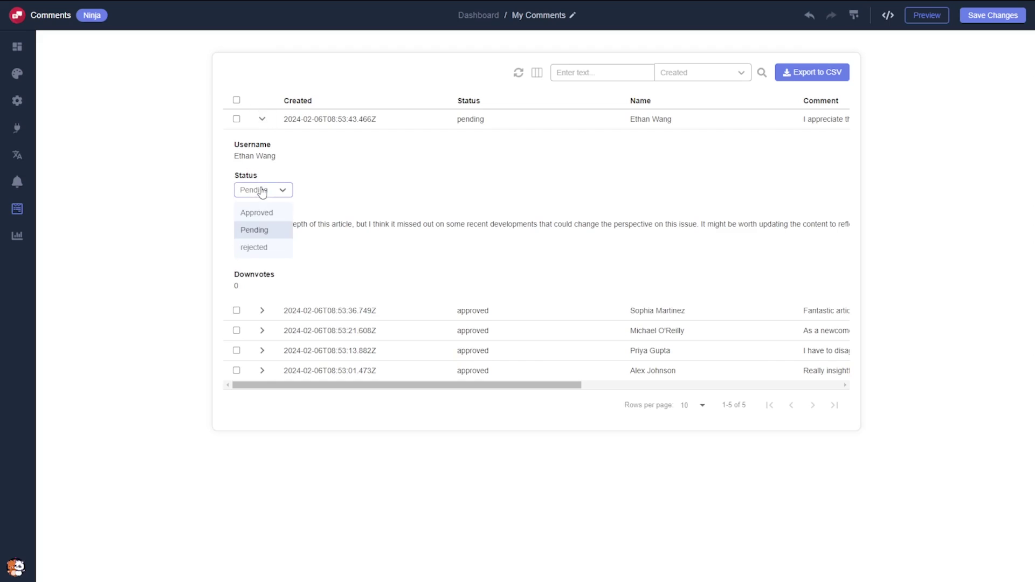
pyautogui.click(256, 213)
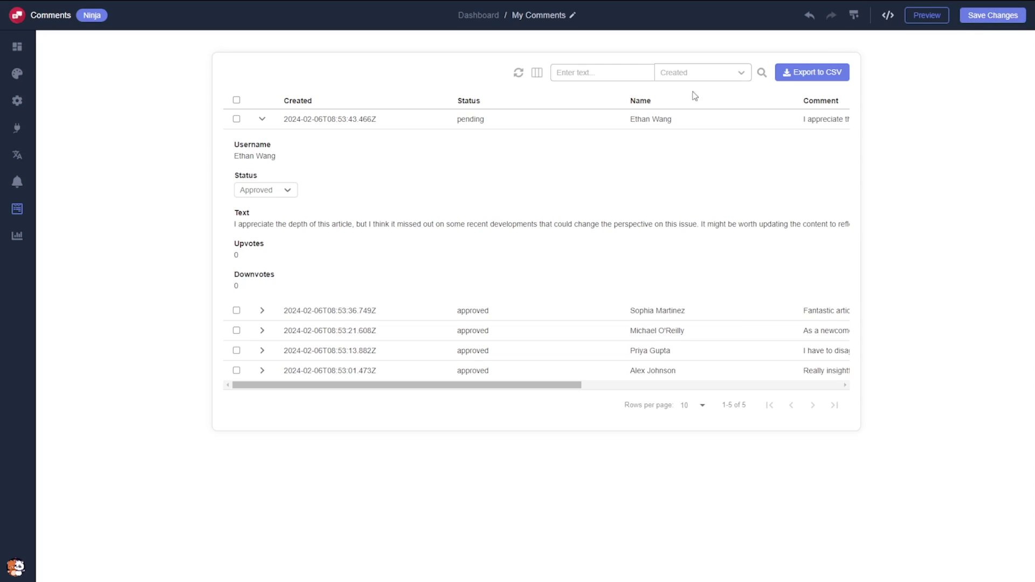
# Step: Copy My Widget's installation code from the My Website dashboard
pyautogui.click(483, 18)
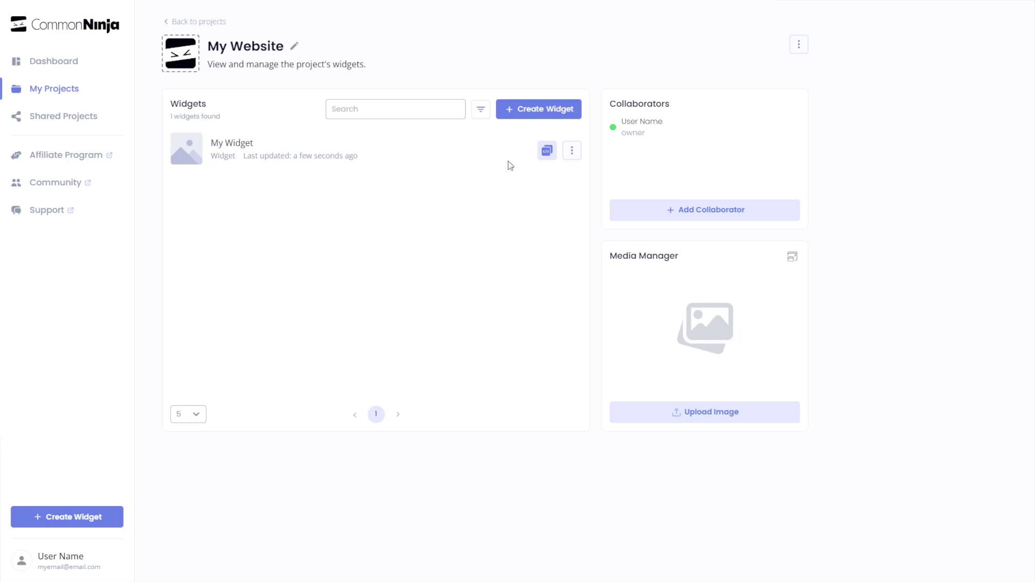
pyautogui.click(548, 151)
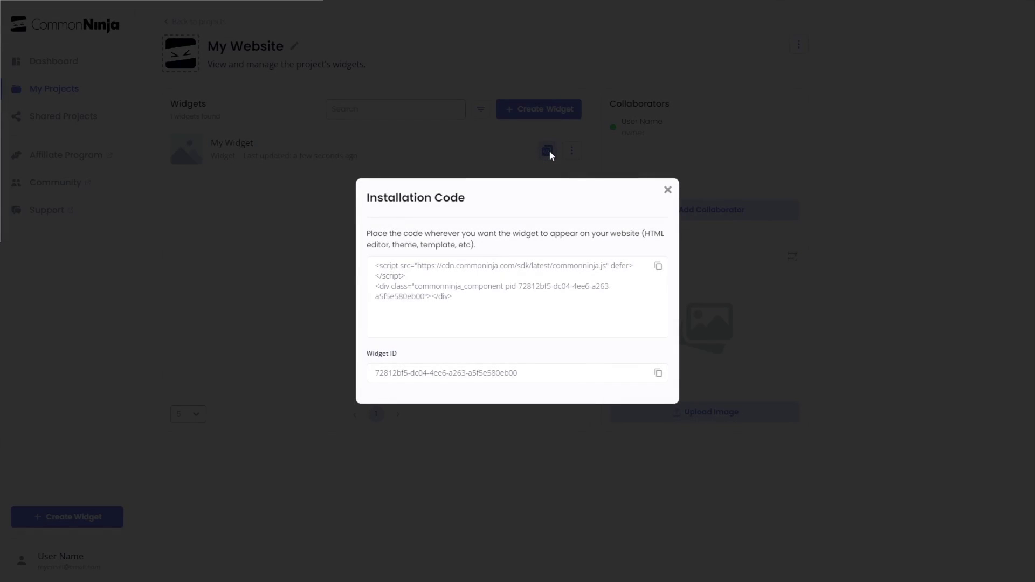
pyautogui.click(659, 269)
pyautogui.click(668, 191)
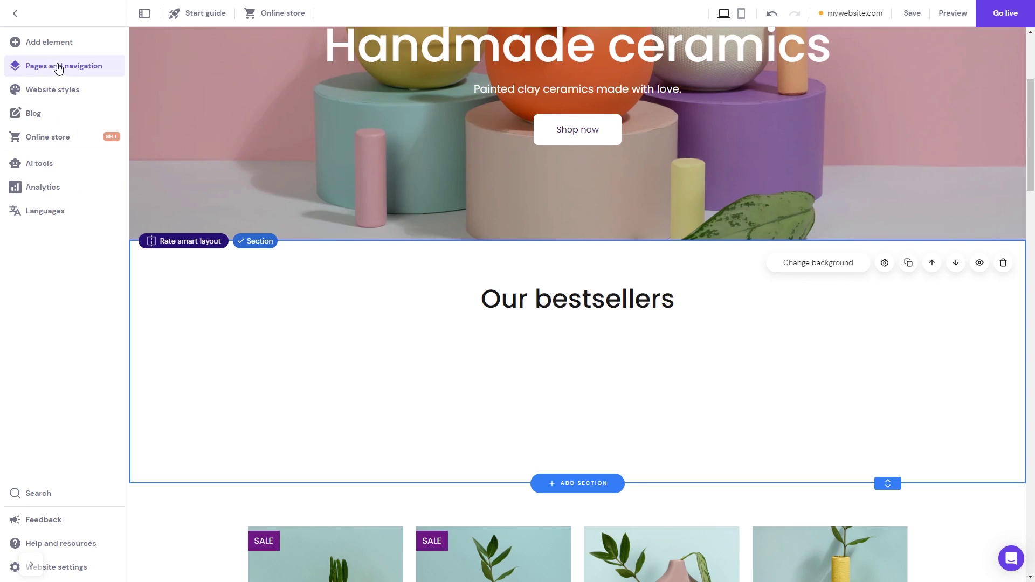
# Step: Place an Embed code element under Our bestsellers and stretch it wider and taller
pyautogui.click(58, 43)
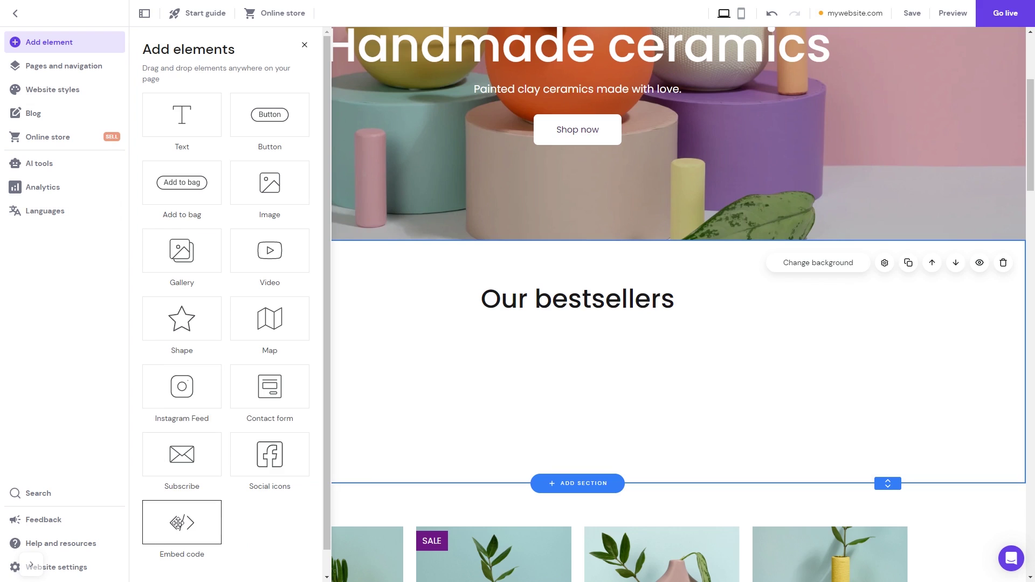
pyautogui.moveTo(178, 523); pyautogui.dragTo(585, 386)
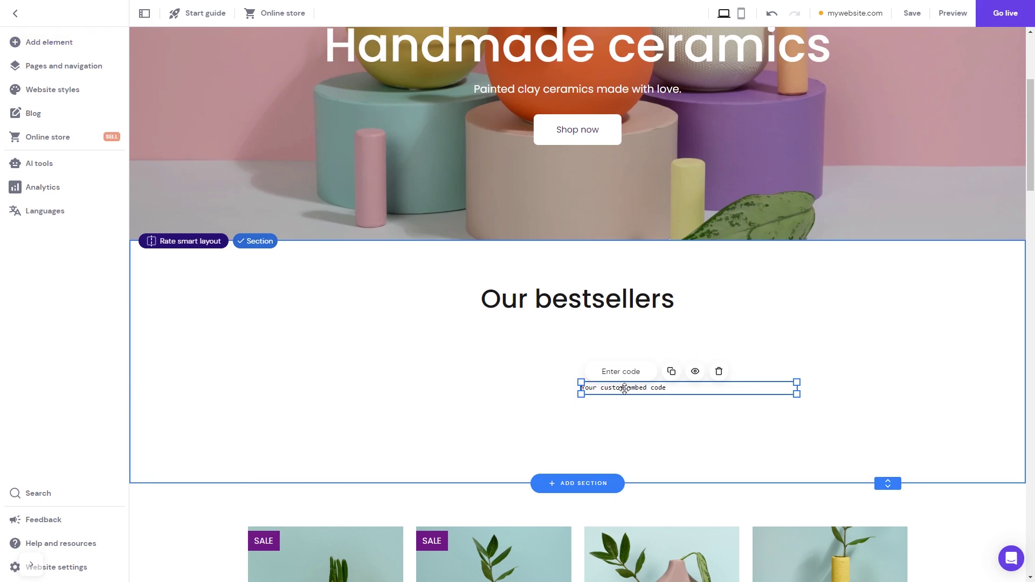
pyautogui.moveTo(619, 390); pyautogui.dragTo(303, 391)
pyautogui.moveTo(458, 391); pyautogui.dragTo(466, 324)
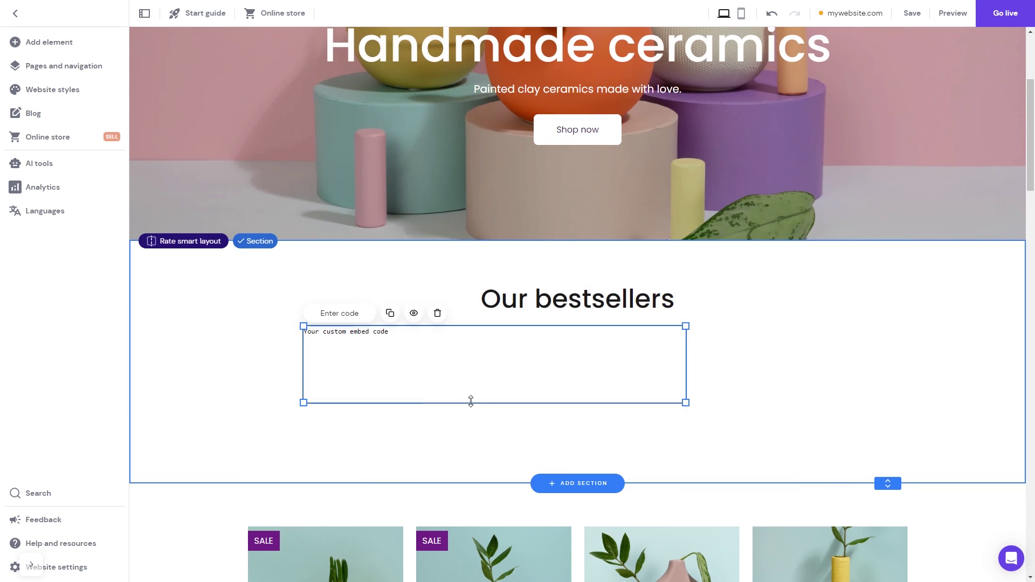
pyautogui.moveTo(472, 402); pyautogui.dragTo(473, 468)
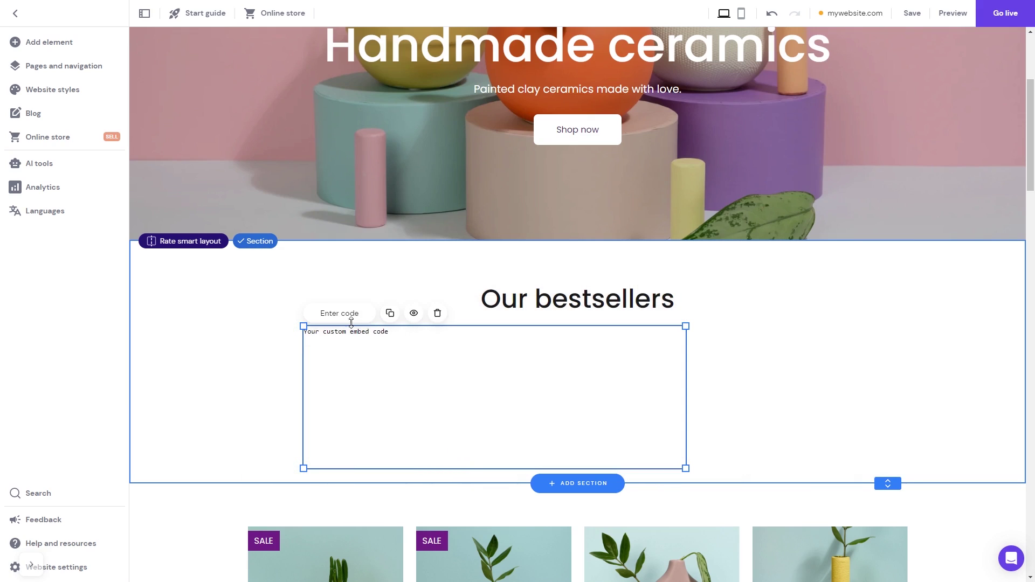
# Step: Replace the embed placeholder with the pasted Common Ninja script and embed it
pyautogui.click(349, 319)
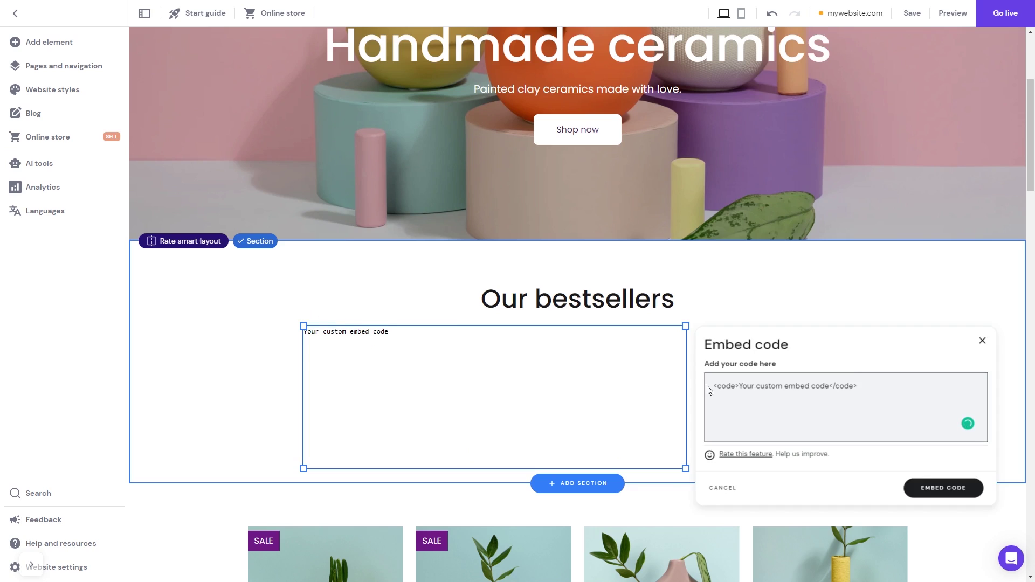
pyautogui.tripleClick(736, 388)
pyautogui.hotkey('ctrl', 'v')
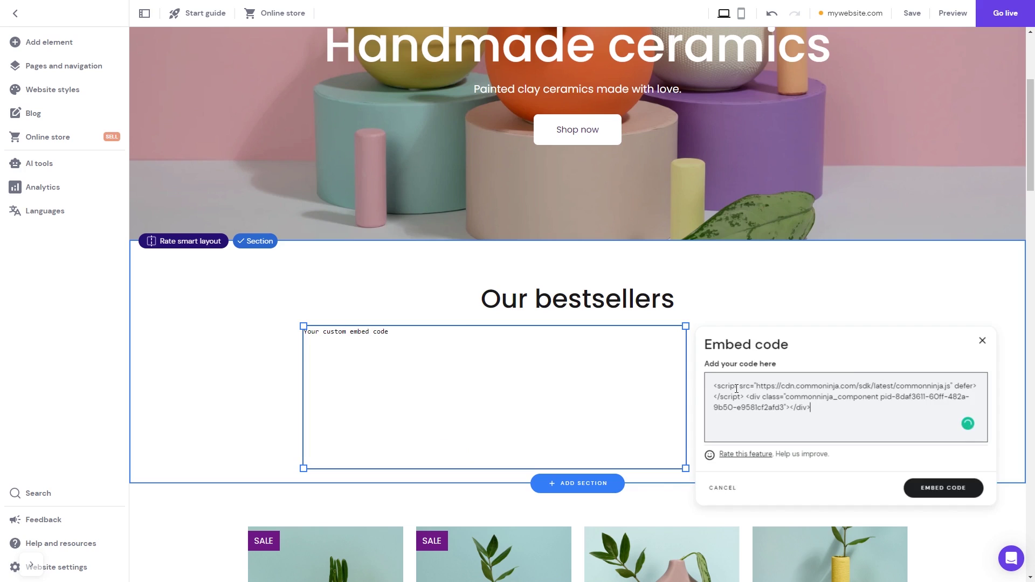
pyautogui.click(932, 489)
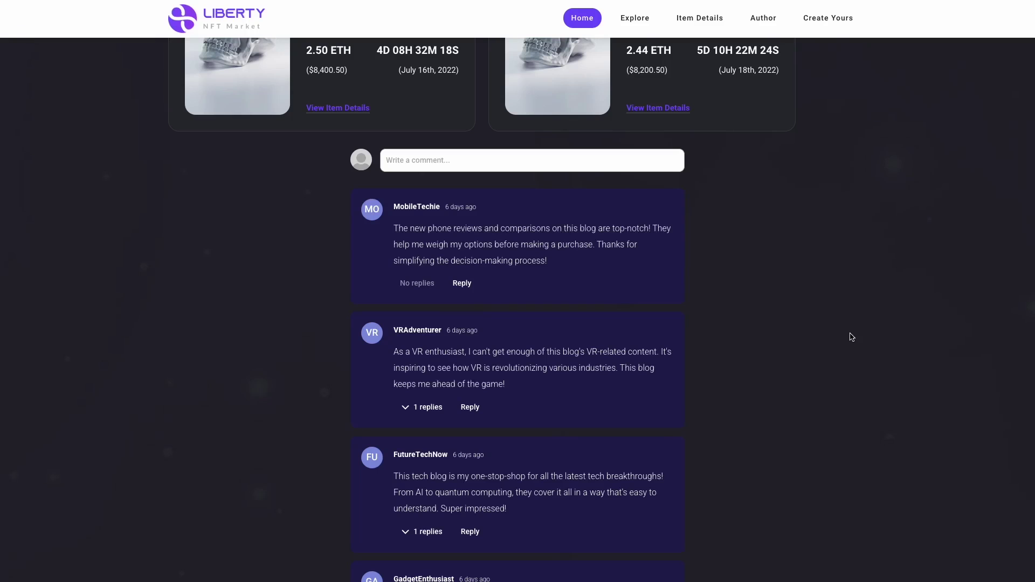
# Step: Expand the '1 replies' thread under the second comment on the Liberty NFT Market page
pyautogui.click(419, 410)
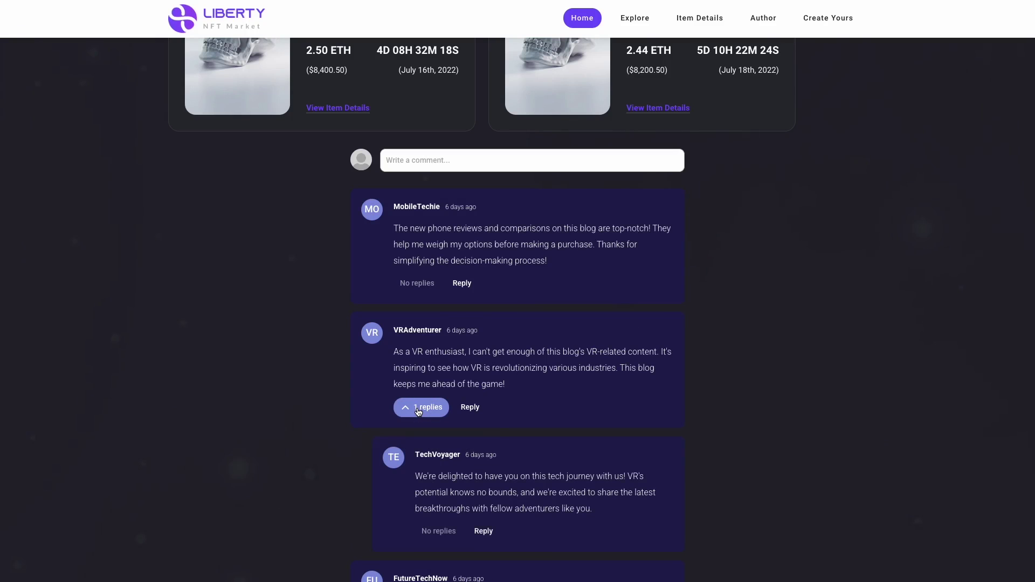
pyautogui.scroll(-2, 471, 473)
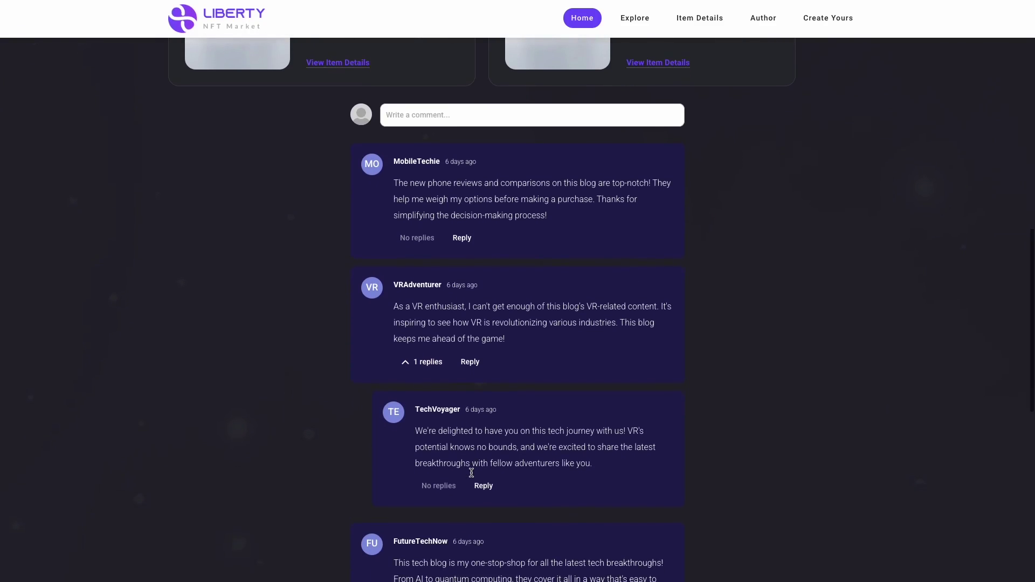